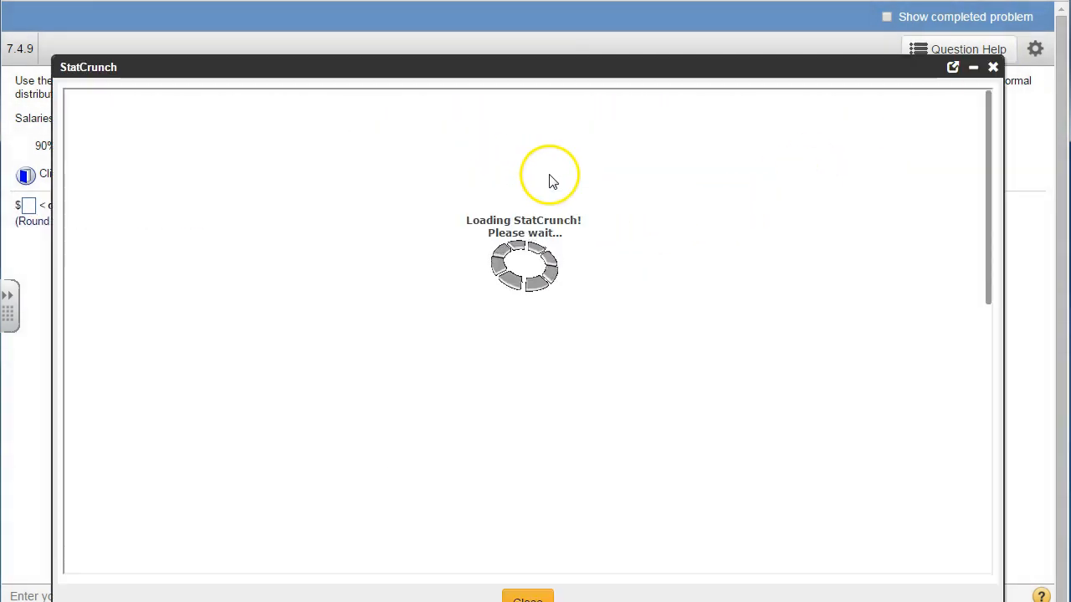
Shrink the StatCrunch window and move it clear of the problem text, and open the one-sample variance calculation with summary data
drag(1001, 599, 693, 536)
drag(546, 77, 889, 117)
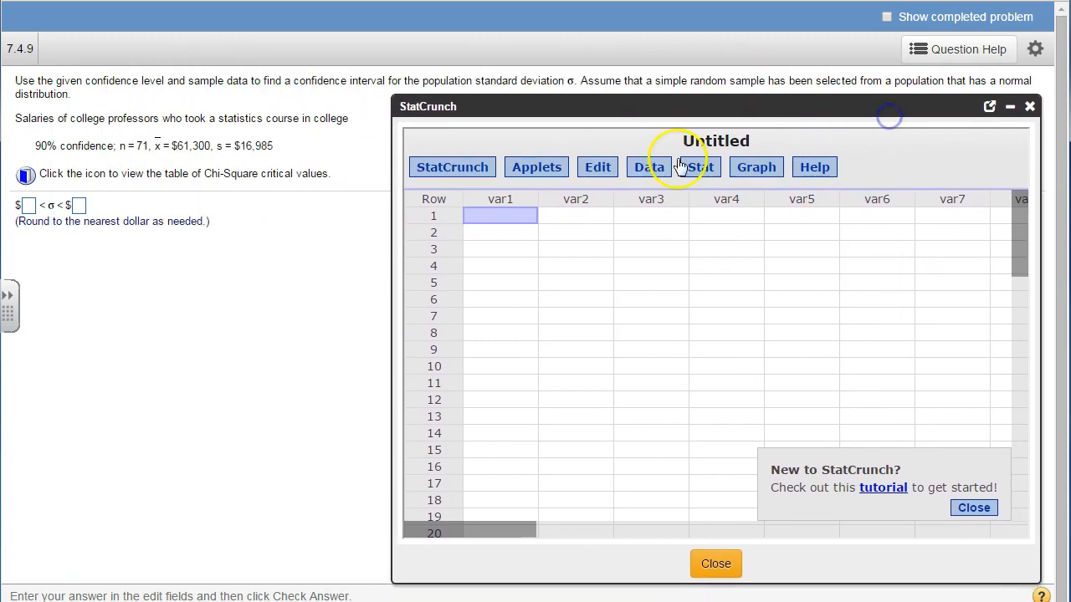
click(698, 172)
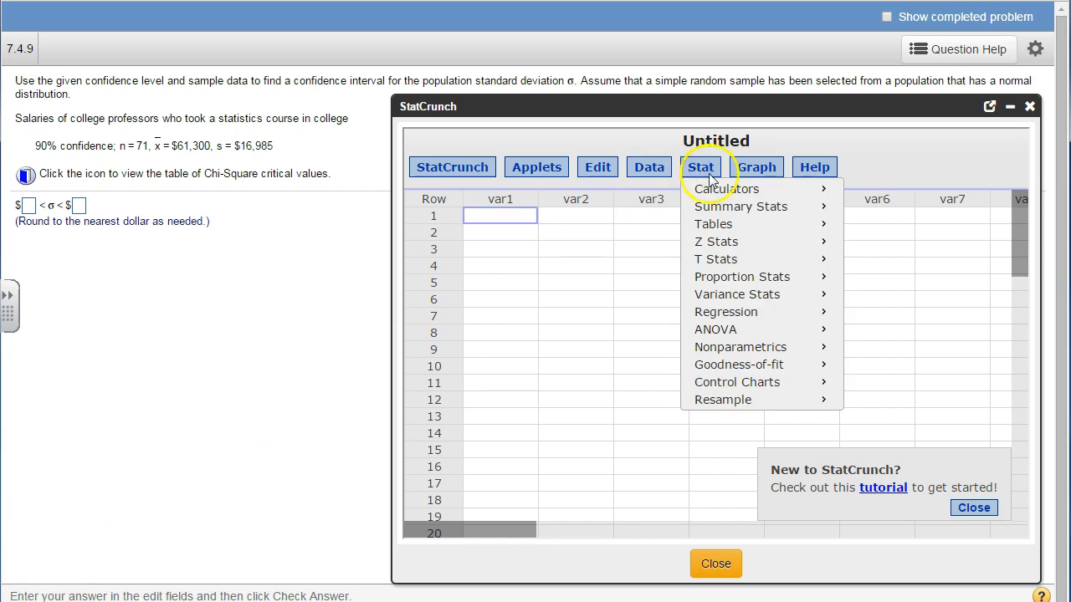
mouse_move(718, 299)
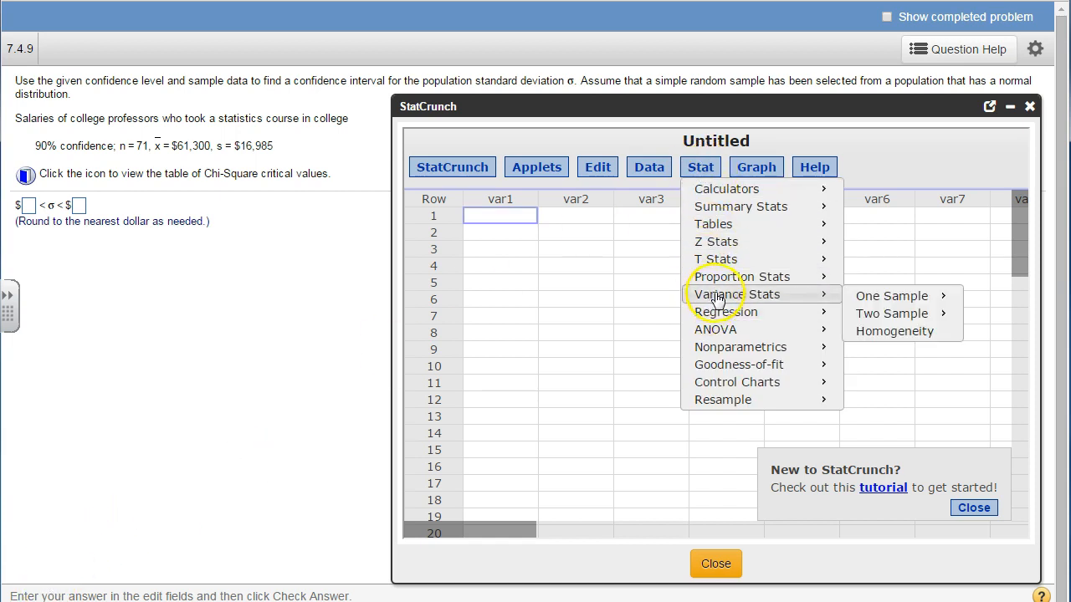
mouse_move(854, 296)
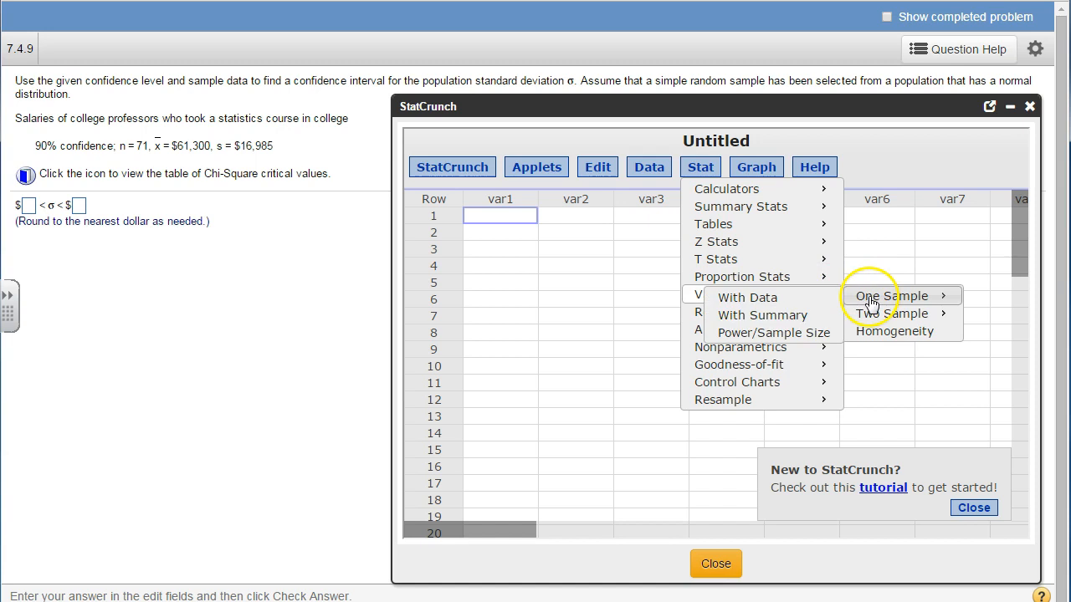
click(791, 321)
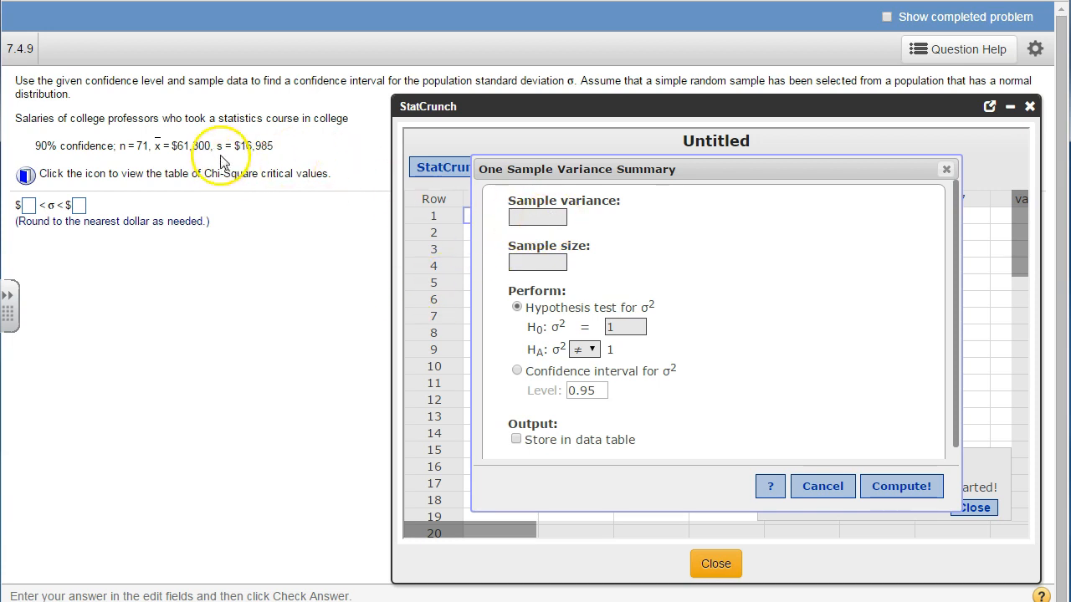
Switch to the Wabbitemu calculator and square the sample standard deviation, 16985
click(8, 601)
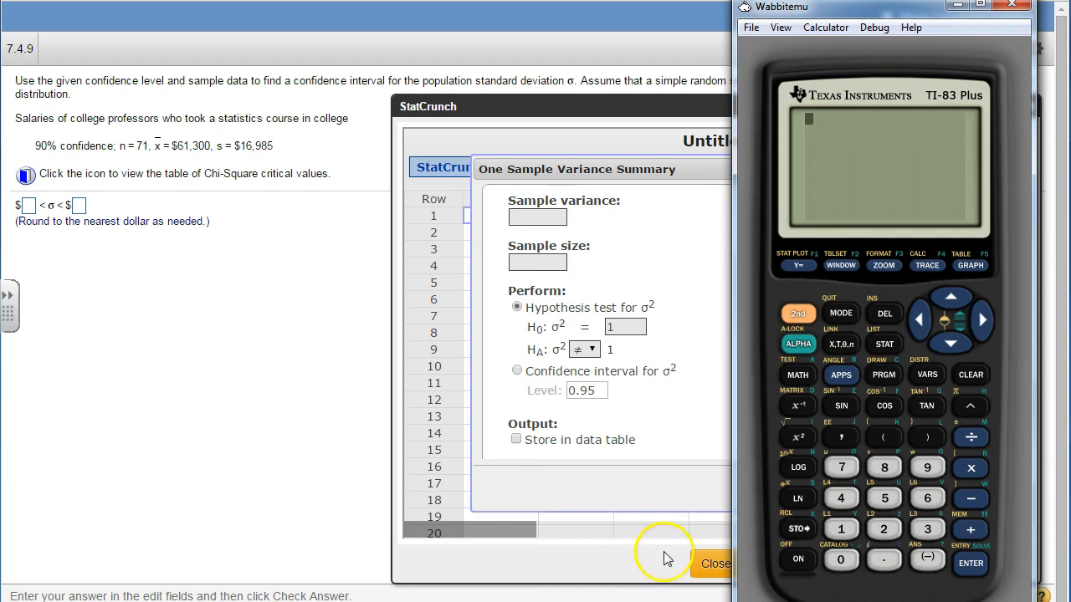
text(16985)
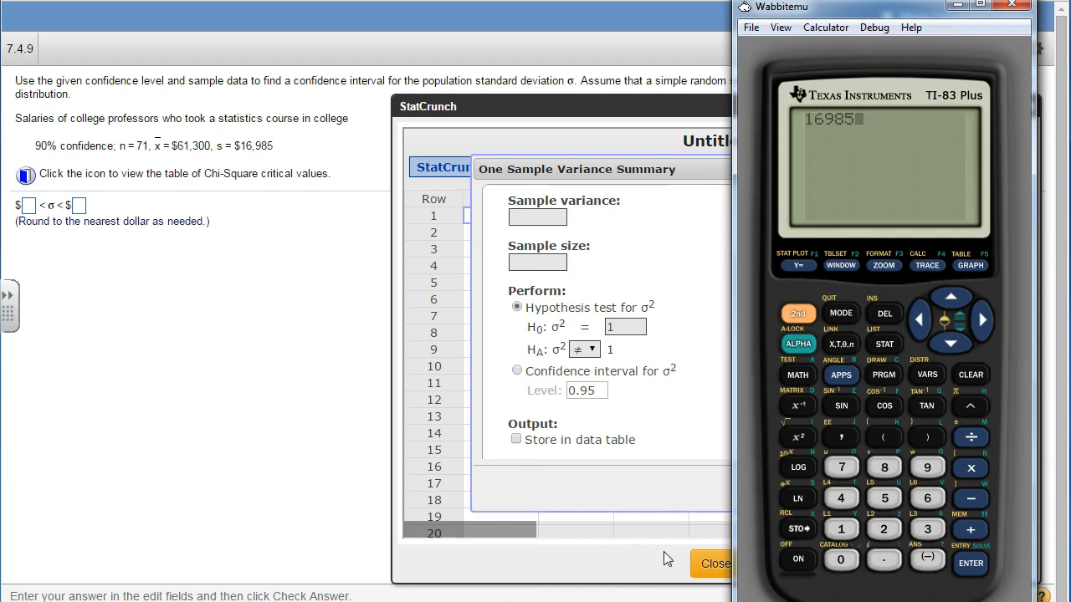
click(798, 437)
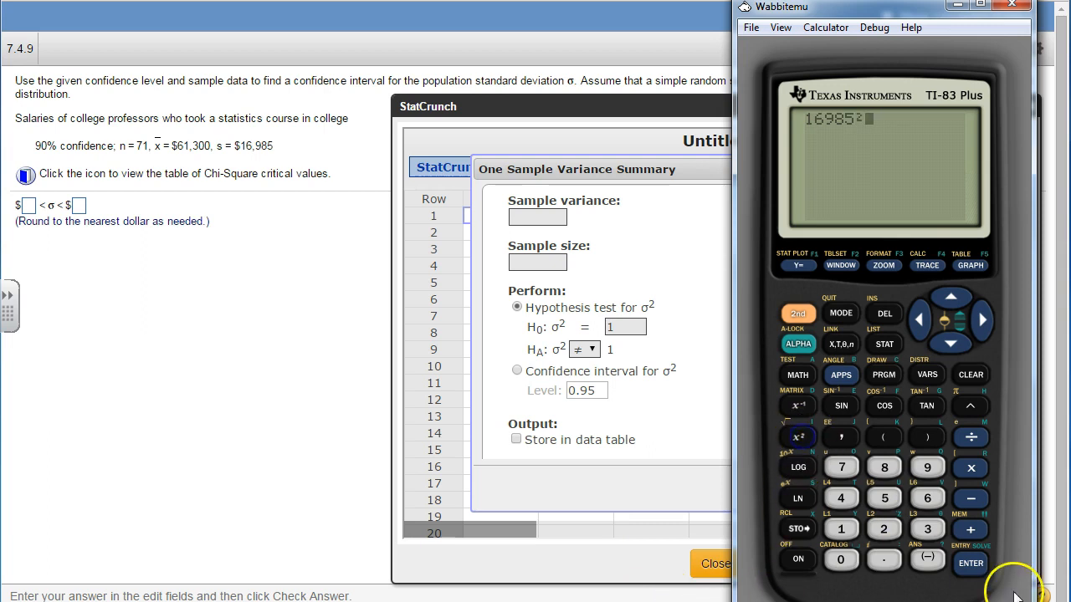
click(977, 559)
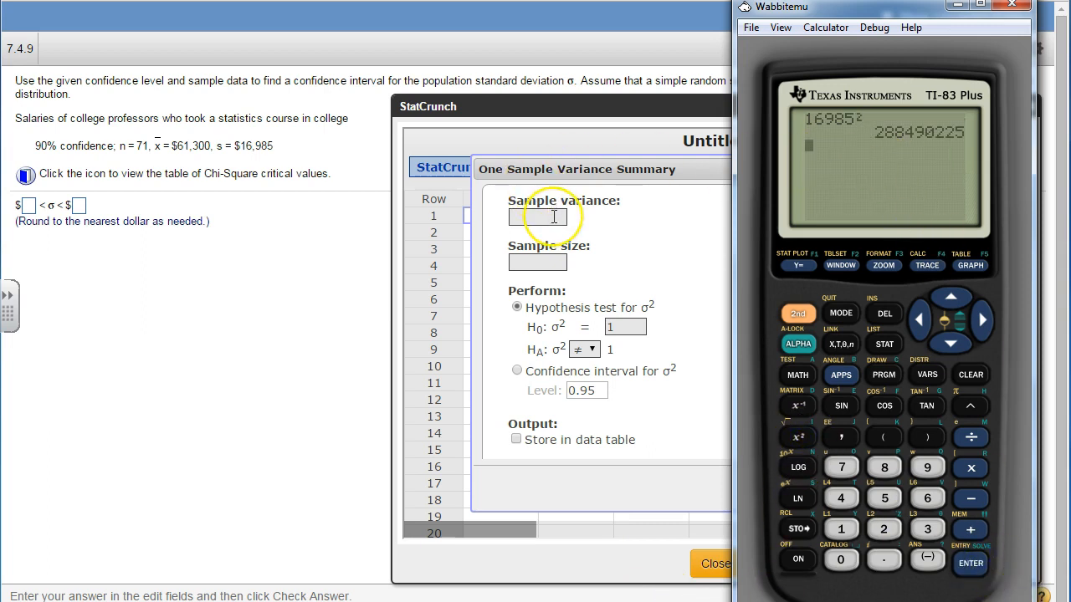
Compute a confidence interval for σ² in StatCrunch with sample variance 288490225, sample size 71 and level 0.90
click(206, 284)
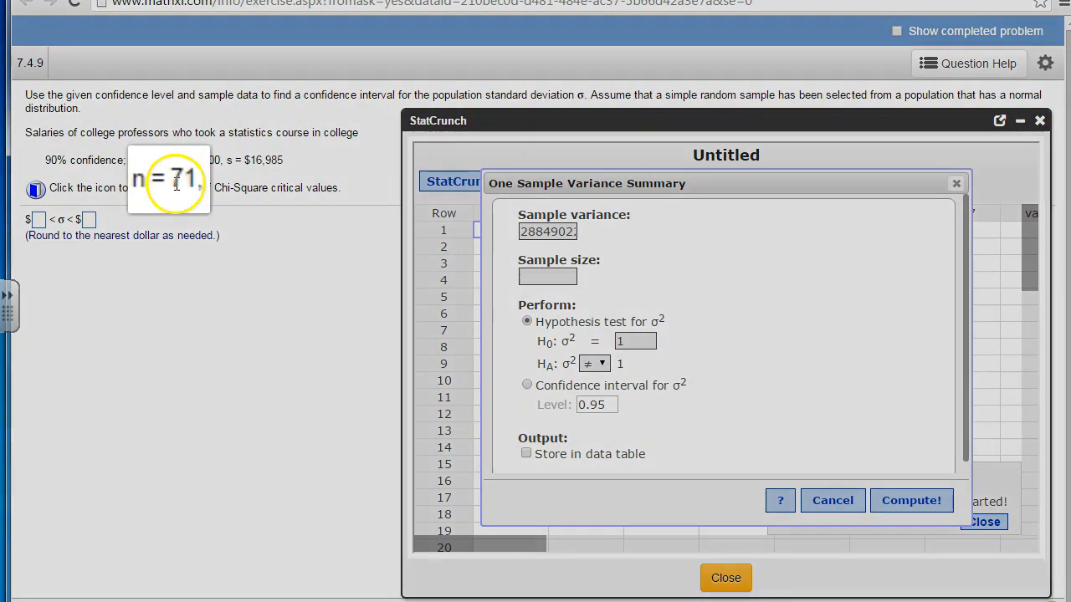
text(71)
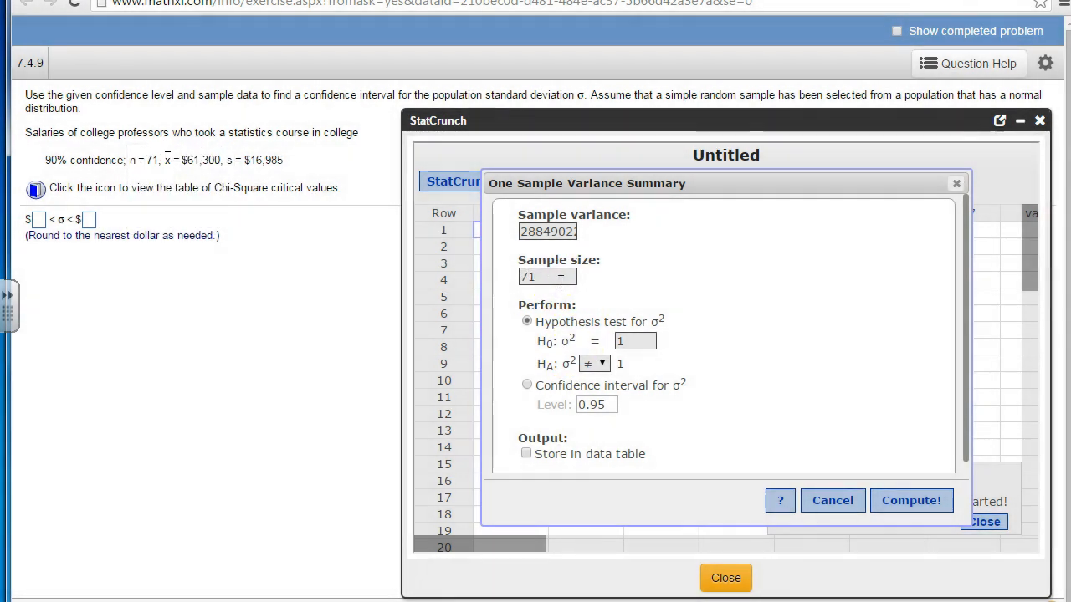
click(526, 385)
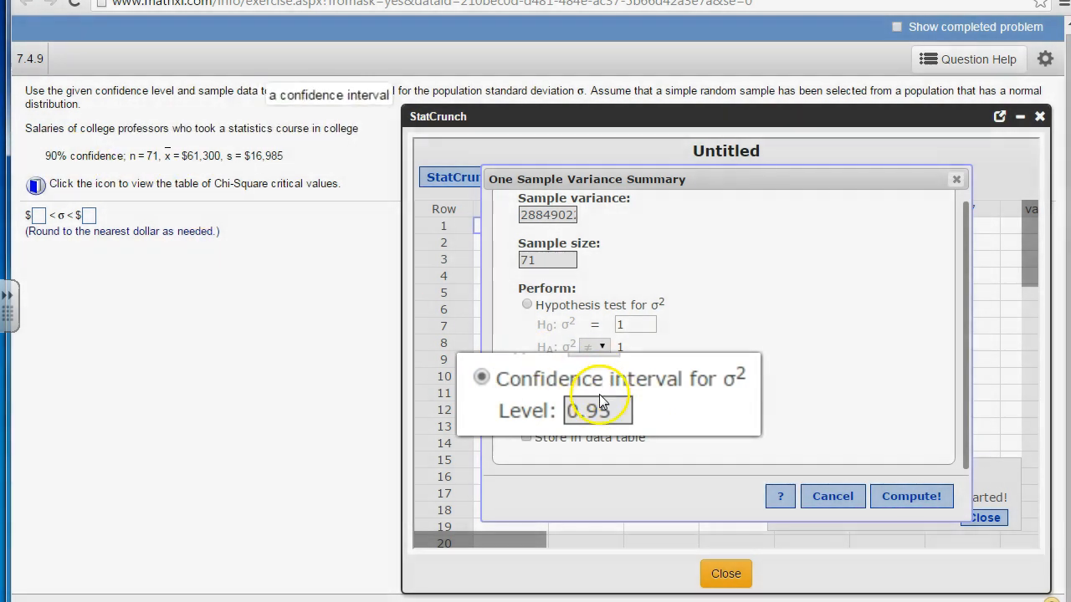
click(596, 409)
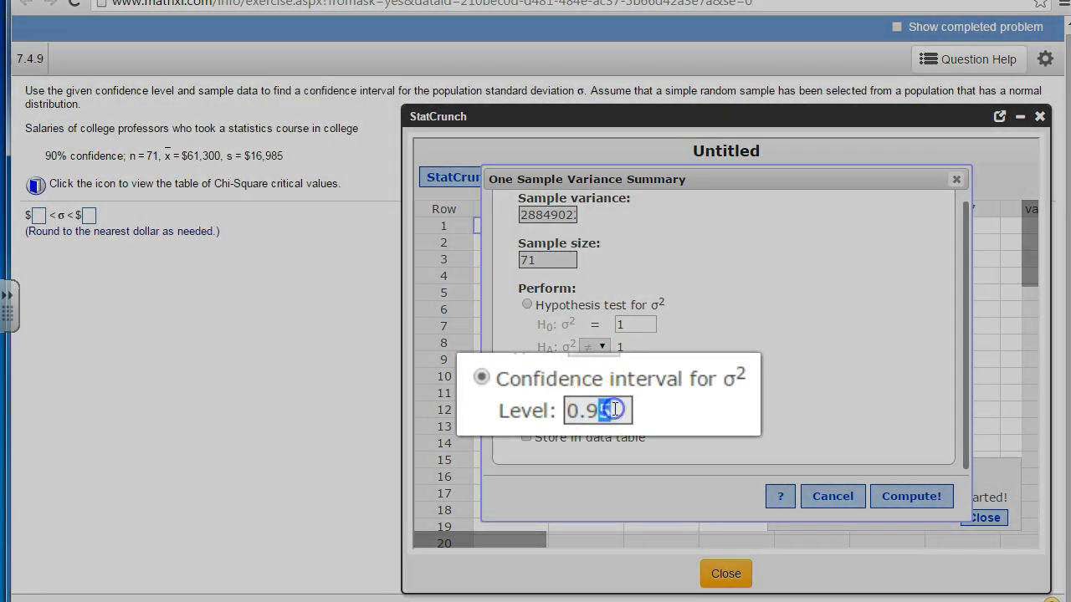
text(0)
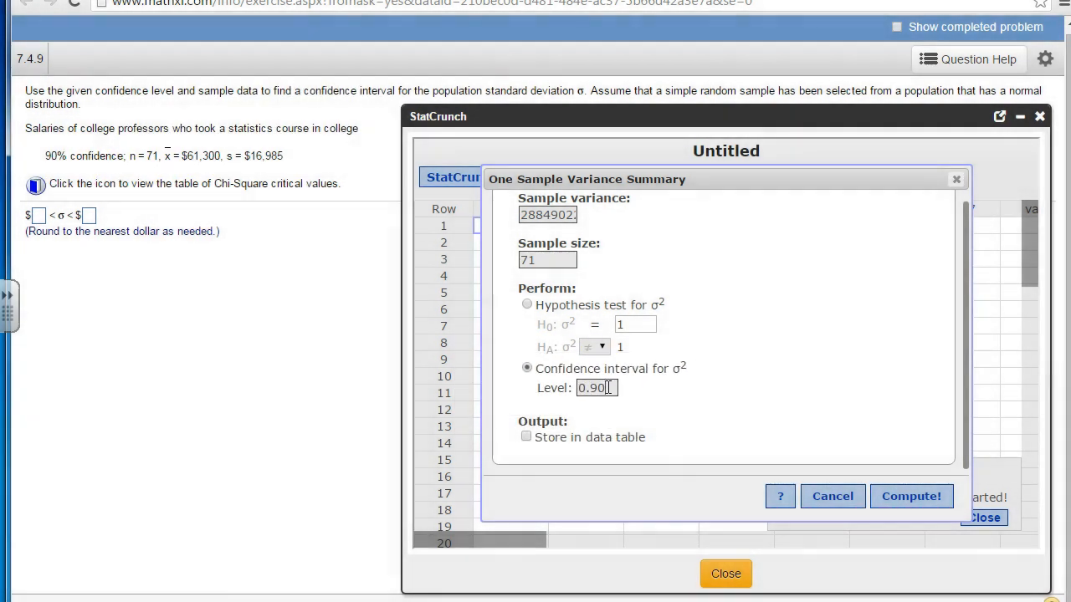
click(892, 497)
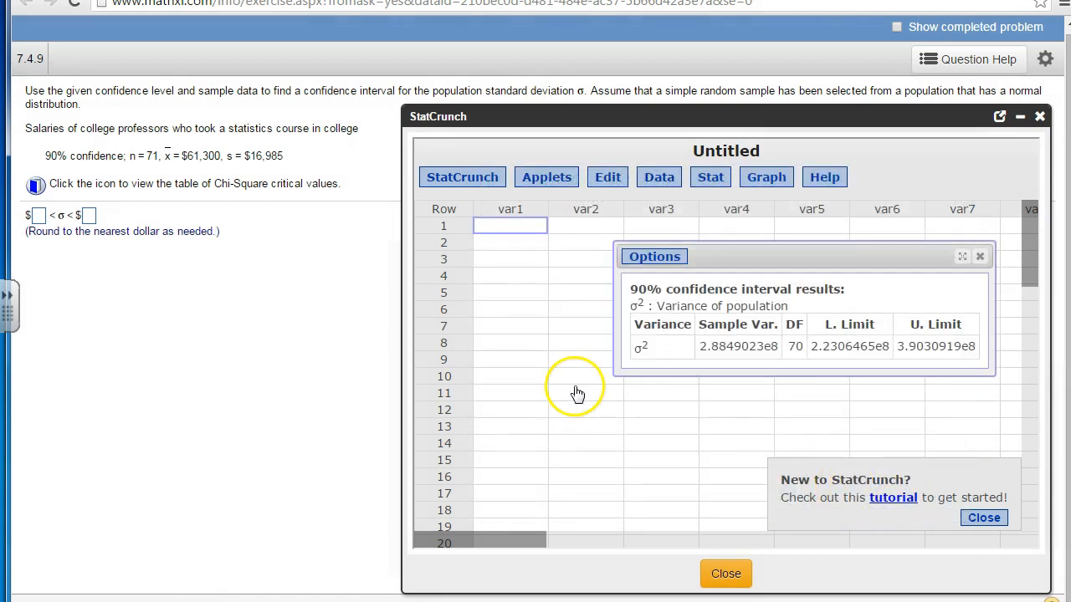
Reposition and enlarge the confidence interval results window, and place the Wabbitemu calculator beside it
drag(812, 262, 699, 253)
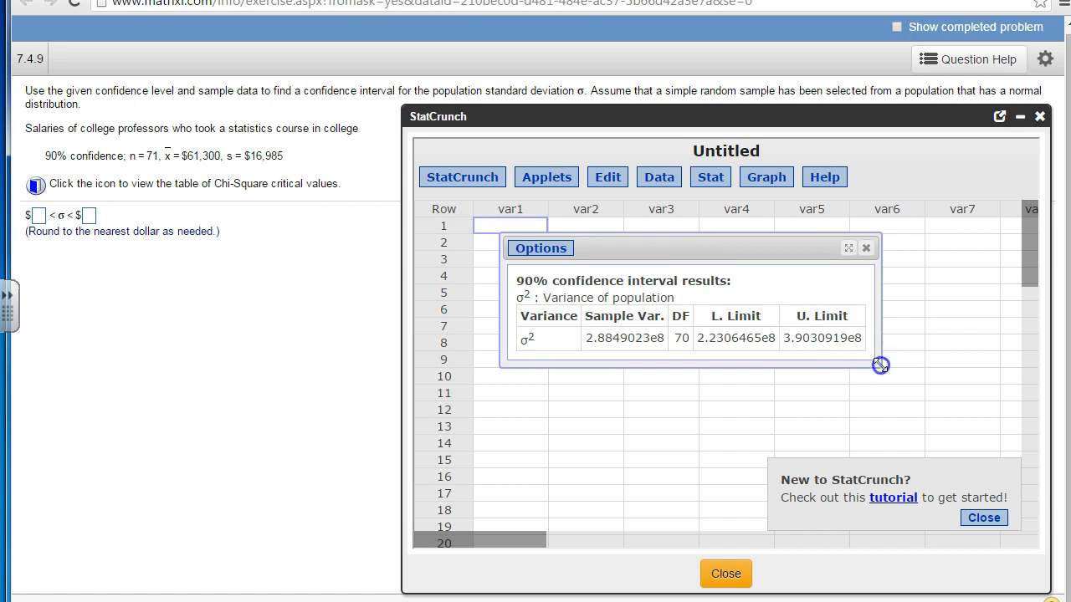
drag(879, 365, 946, 392)
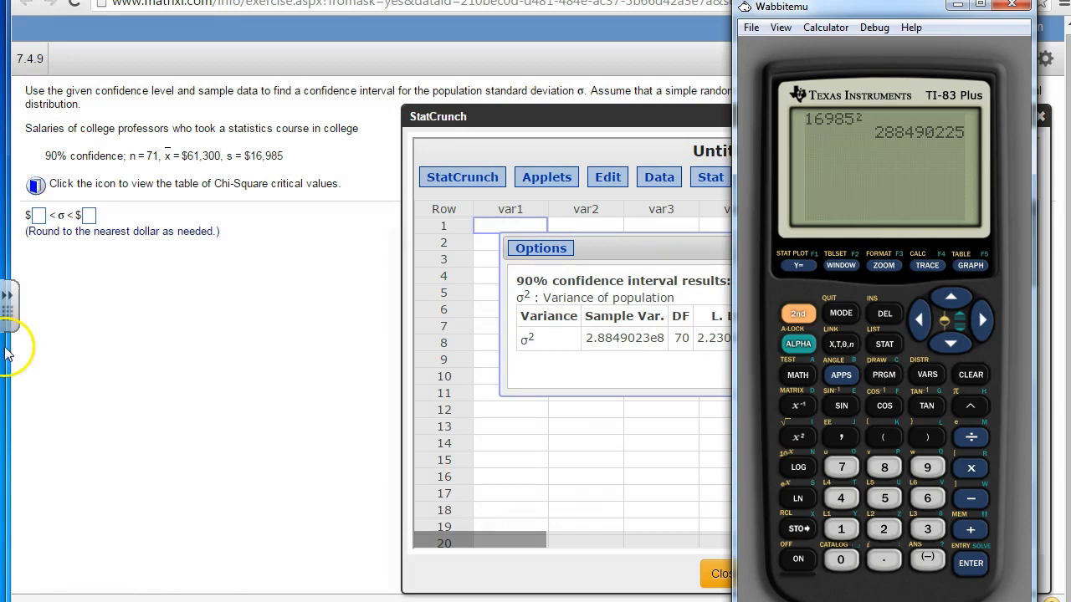
drag(836, 12, 272, 17)
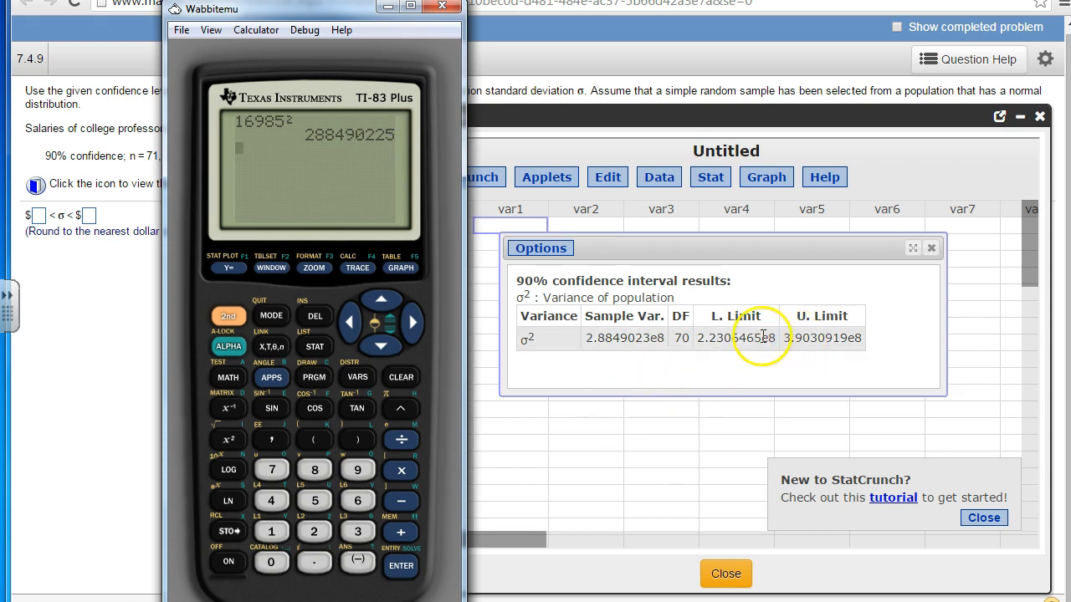
Evaluate the variance interval's lower limit, 2.2306465E8, on the calculator using scientific notation
click(315, 536)
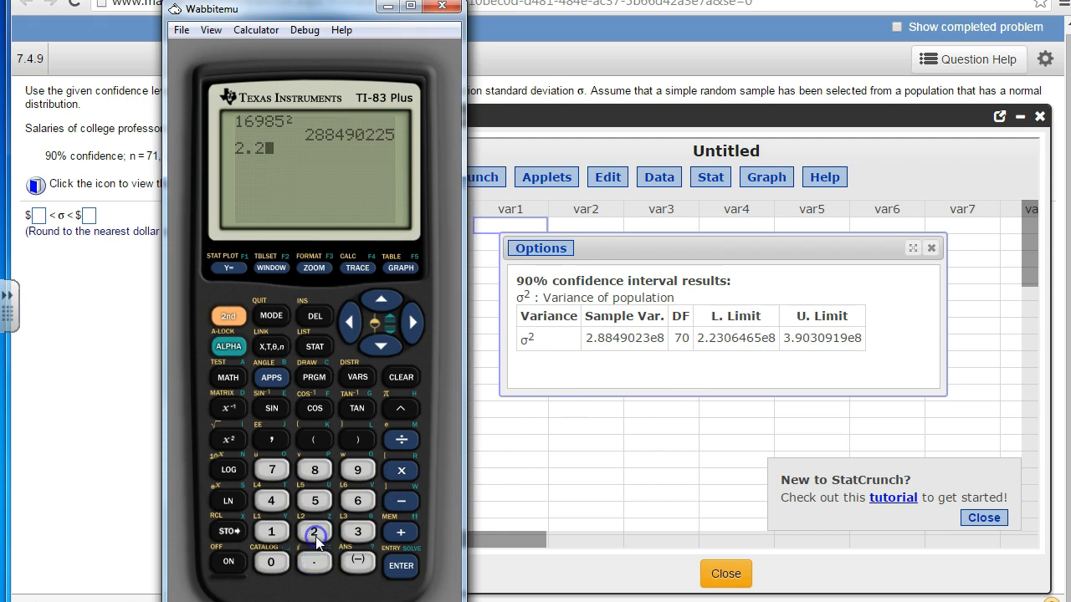
click(355, 536)
click(272, 564)
click(354, 502)
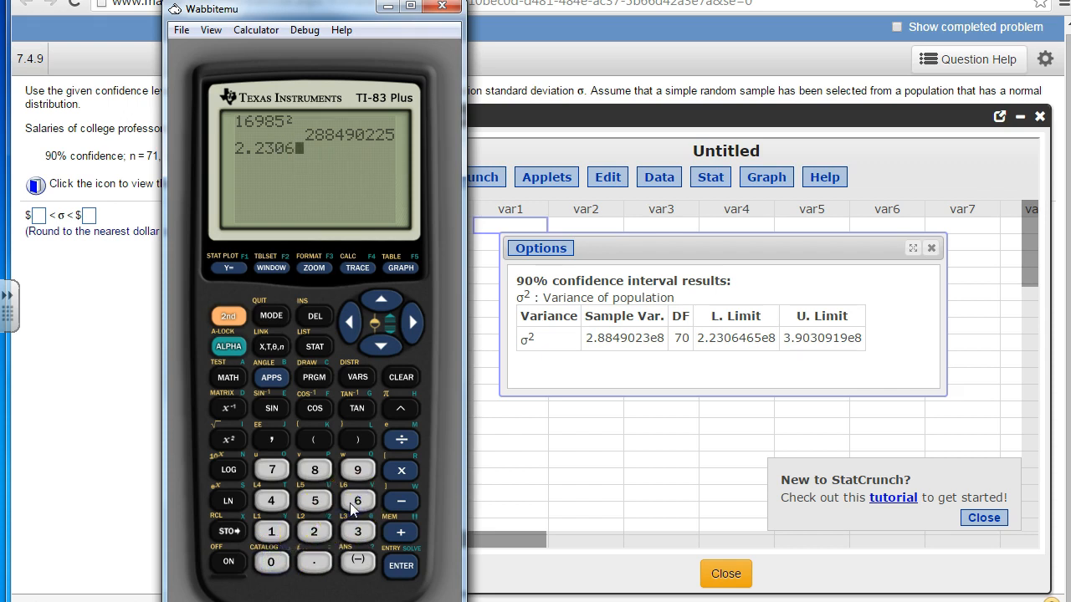
click(275, 505)
click(357, 500)
click(314, 501)
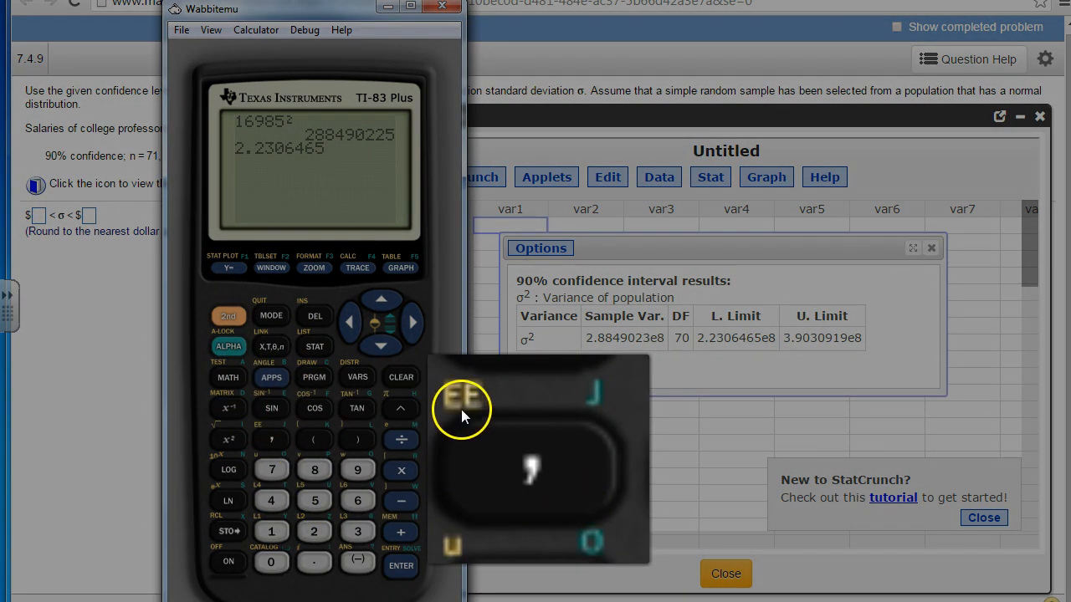
click(228, 315)
click(269, 438)
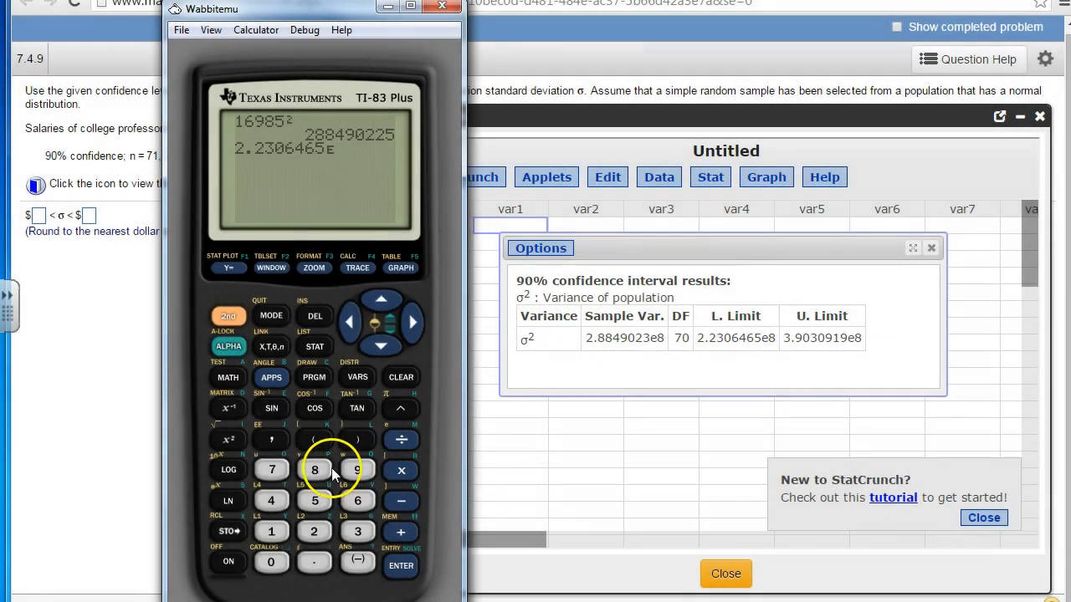
click(317, 469)
click(401, 566)
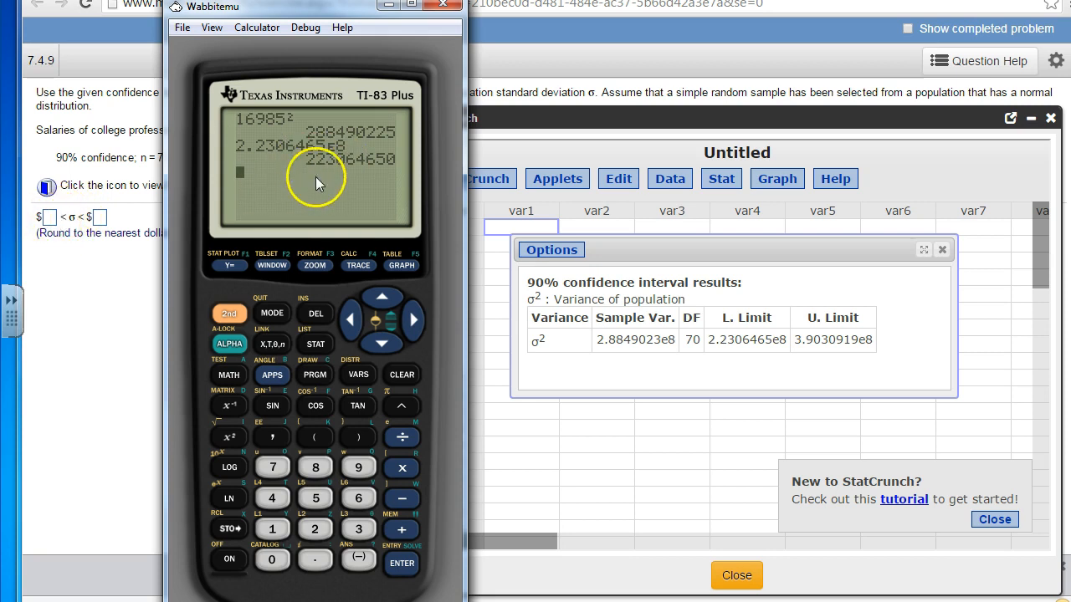
Take the square root of the calculator's last answer and enter 14935 as the lower bound for σ
click(234, 315)
click(229, 437)
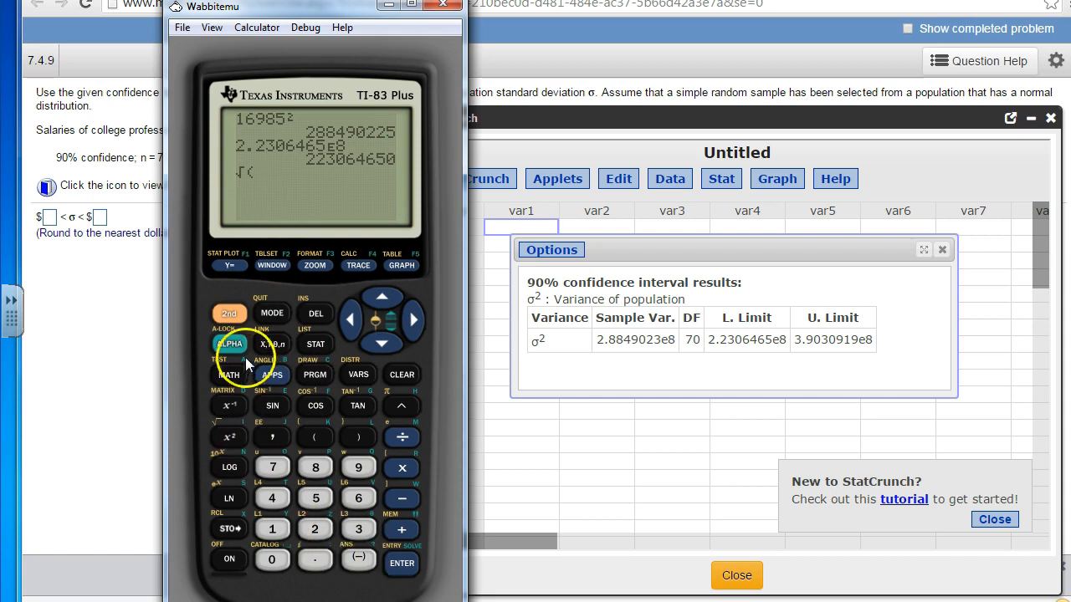
click(358, 559)
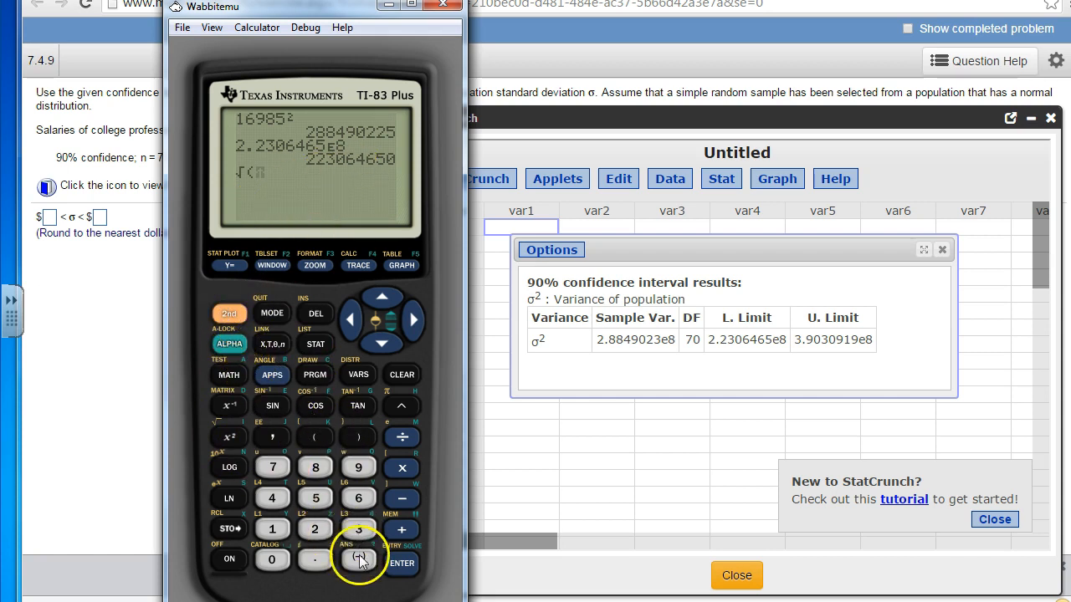
click(358, 435)
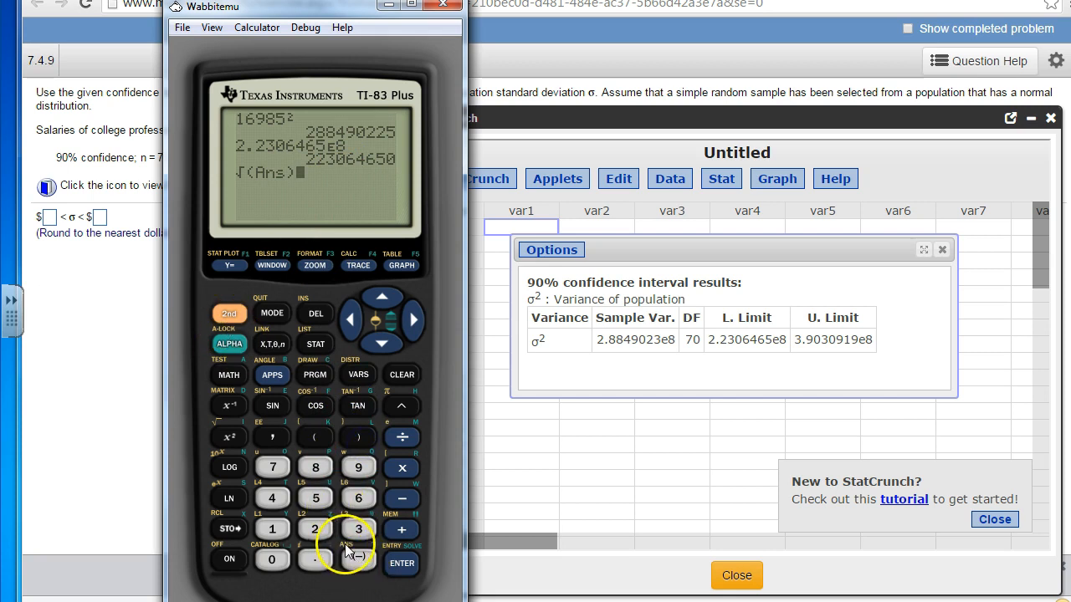
click(401, 563)
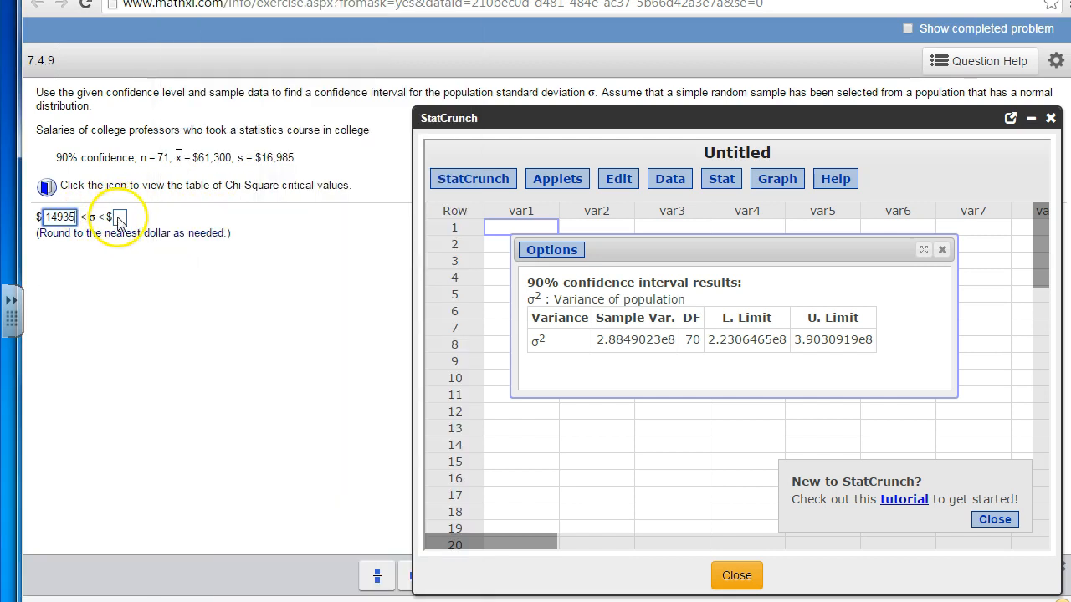
Calculate the square root of the variance interval's upper limit, written out as 390309190, on the calculator
click(118, 217)
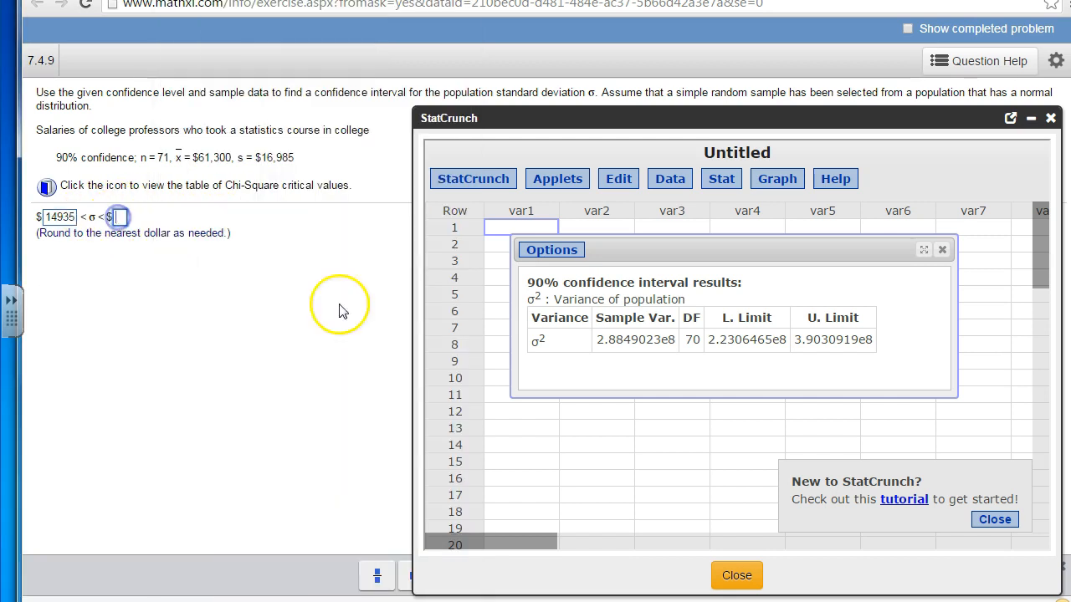
click(378, 574)
click(227, 314)
click(227, 436)
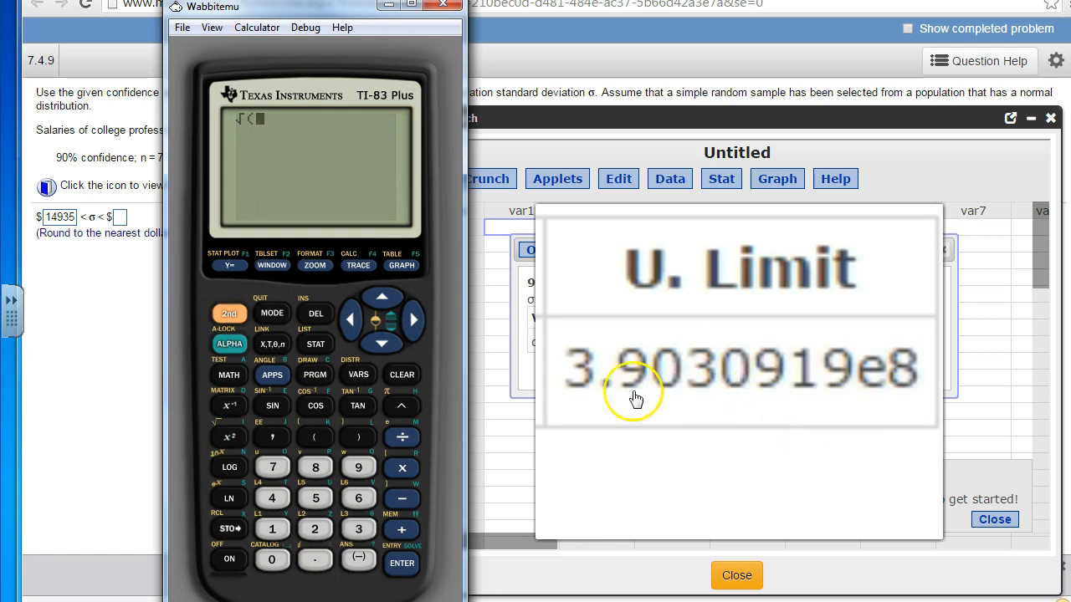
click(362, 527)
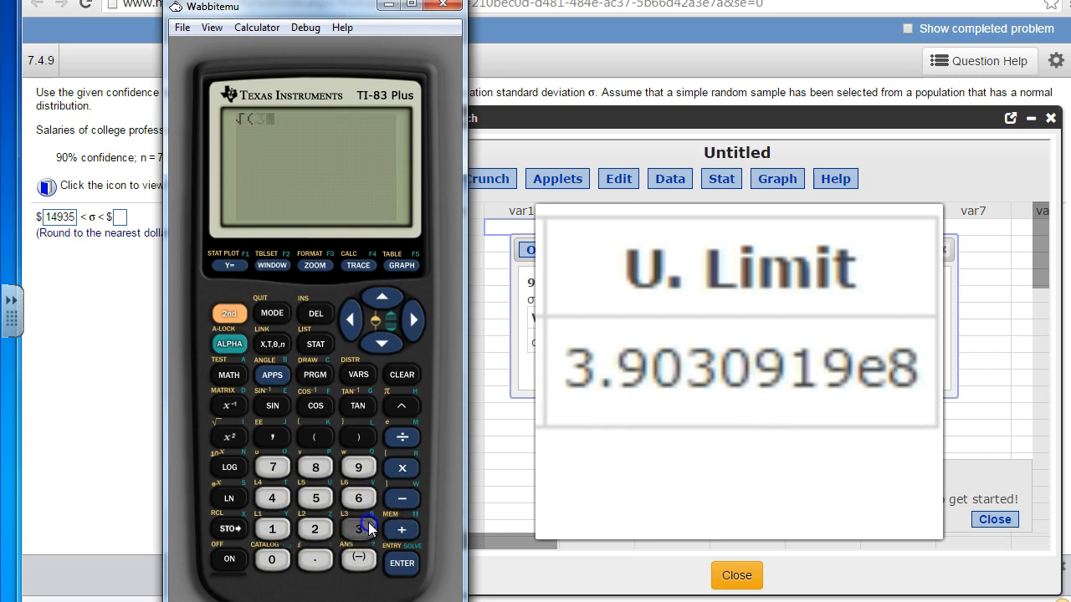
text(90309190)
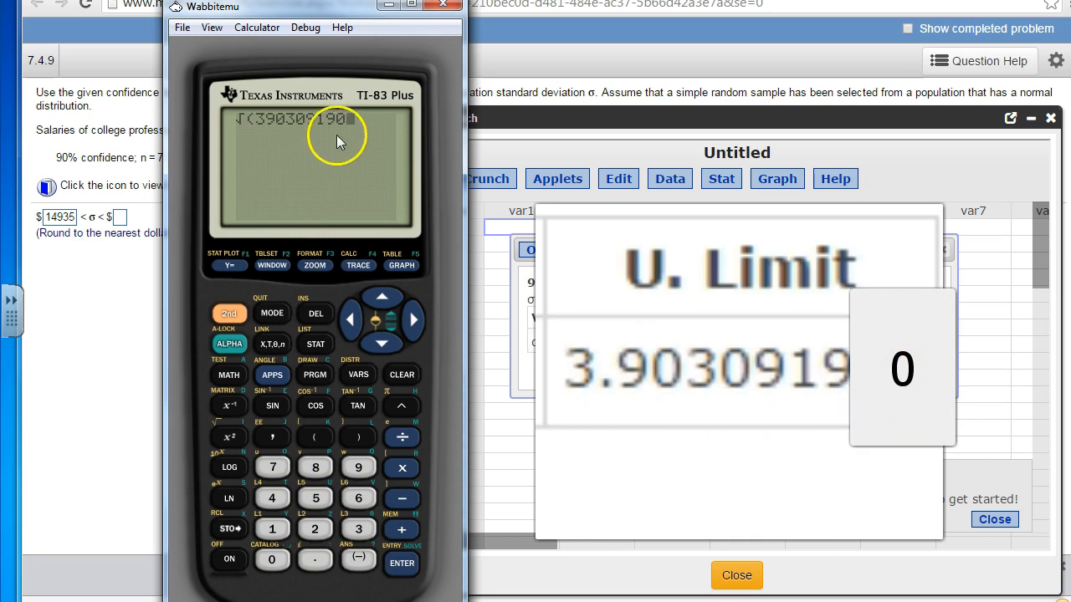
click(372, 439)
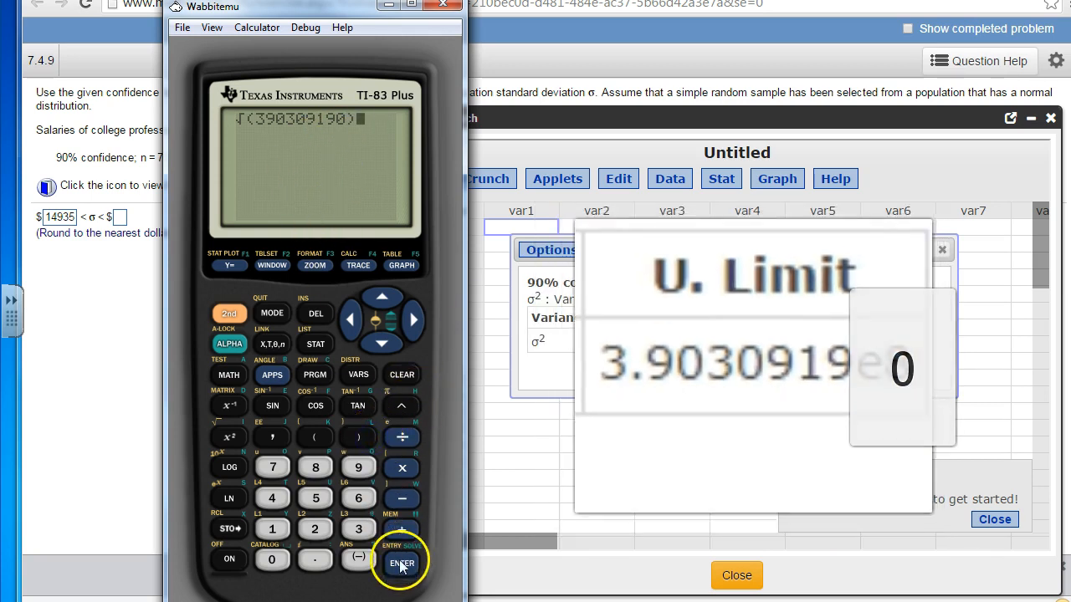
click(400, 563)
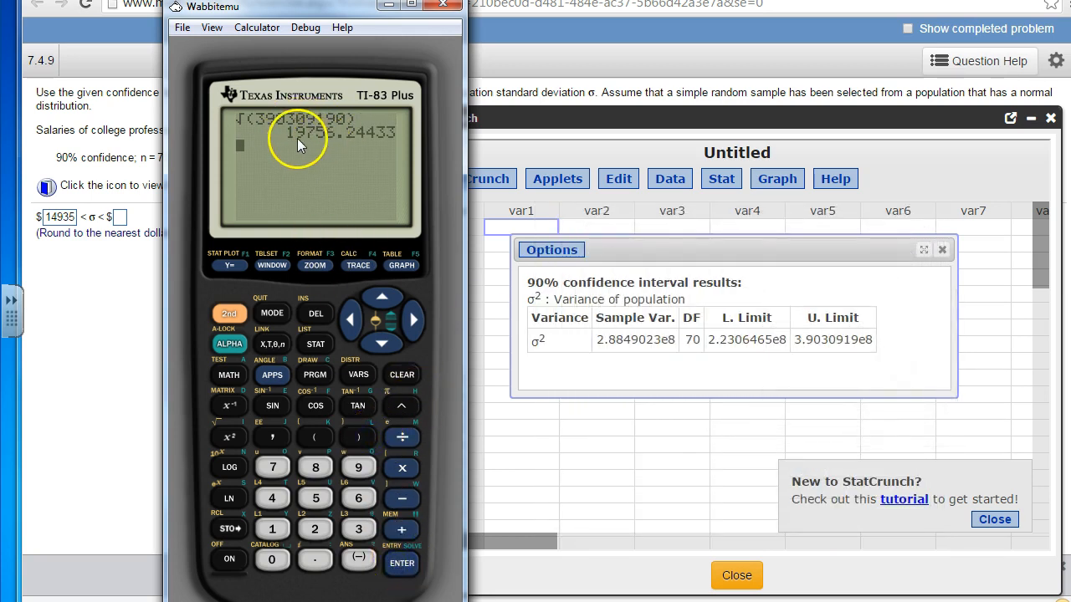
Enter 19756 as the upper bound for σ, submit the answer and dismiss the feedback message
click(120, 219)
text(1975)
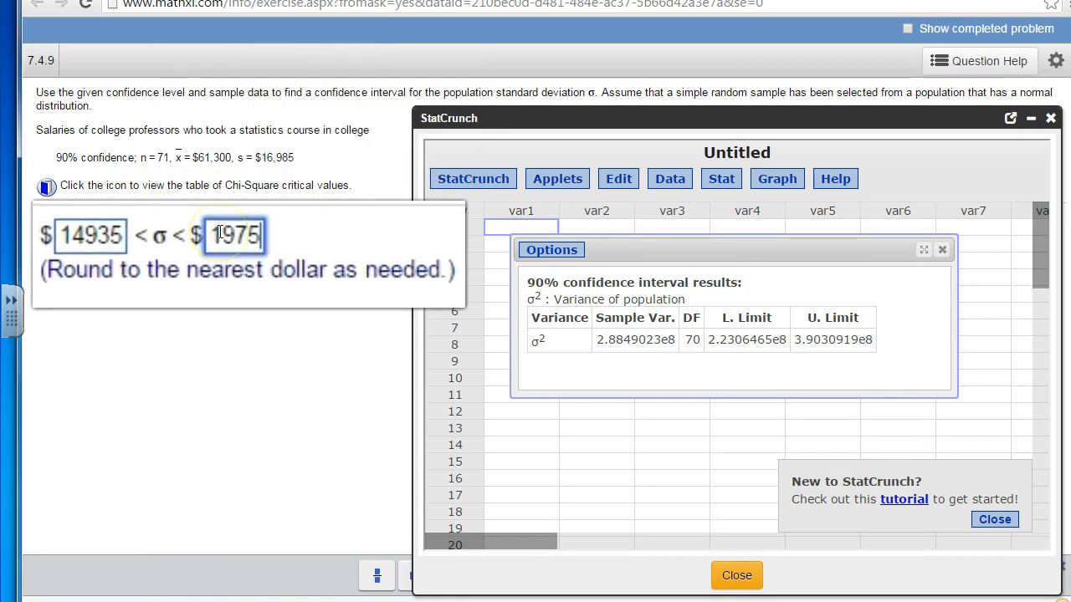
text(6)
key(Return)
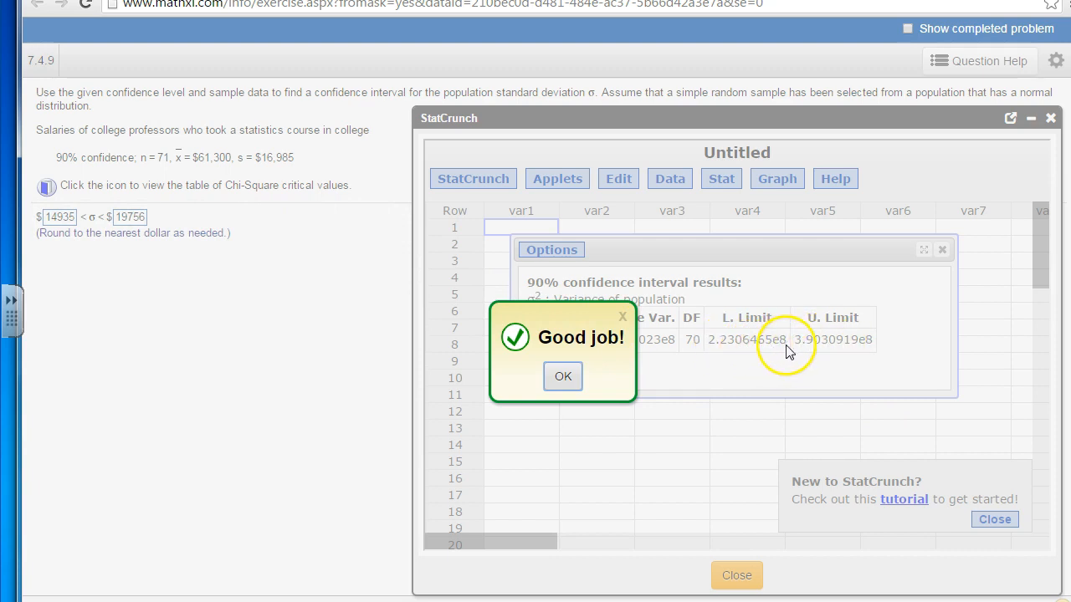
click(569, 374)
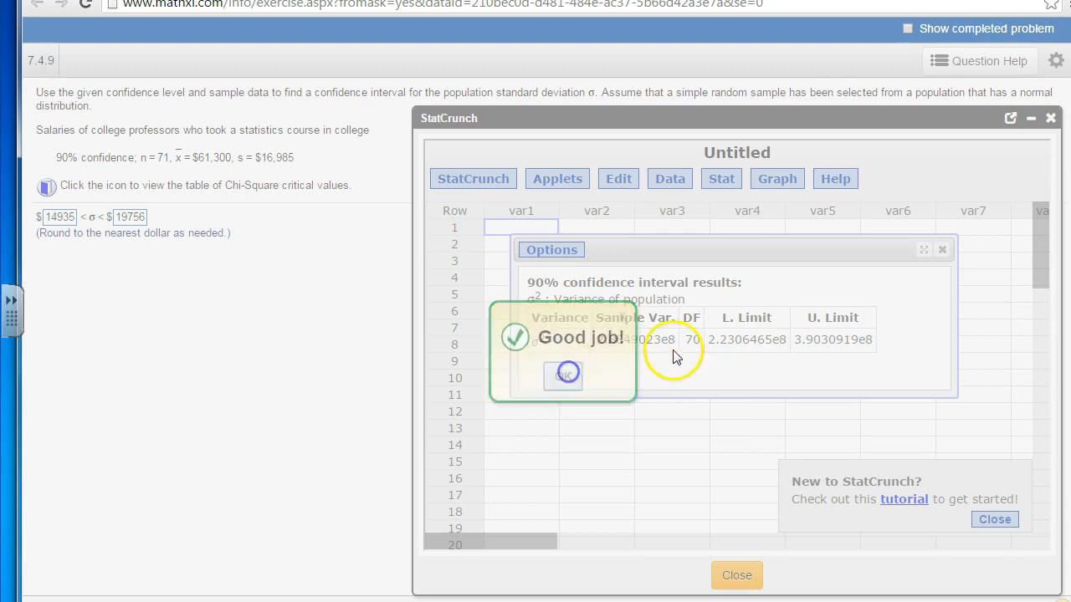